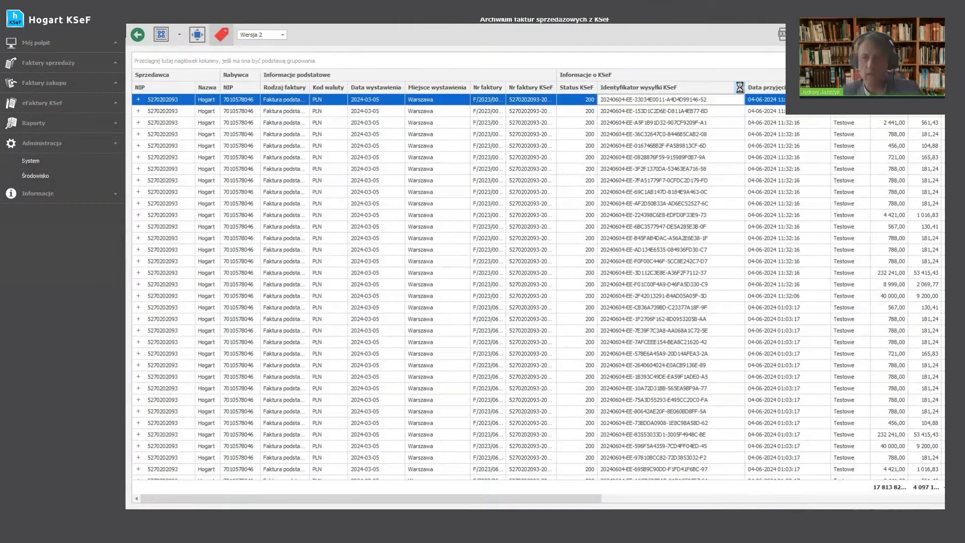
# - Try filtering the sales invoice archive by three Identyfikator wysyłki KSeF values from 2022, and clear the filter again
pyautogui.click(740, 87)
pyautogui.click(747, 153)
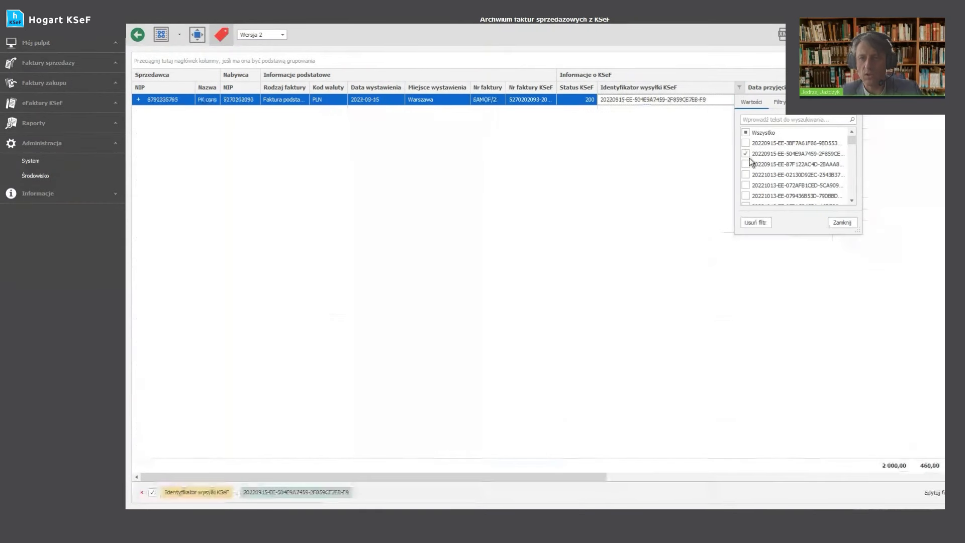
pyautogui.click(747, 164)
pyautogui.click(746, 175)
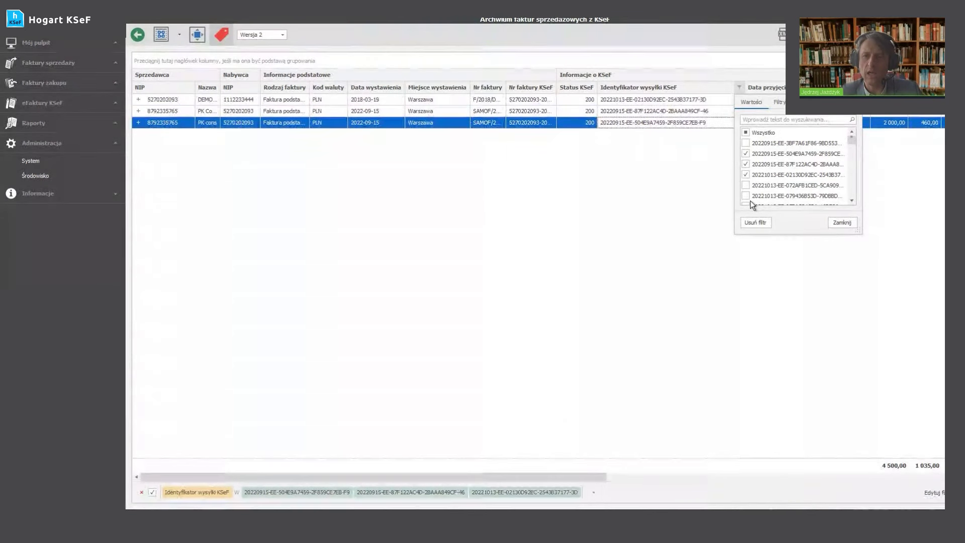
pyautogui.click(746, 133)
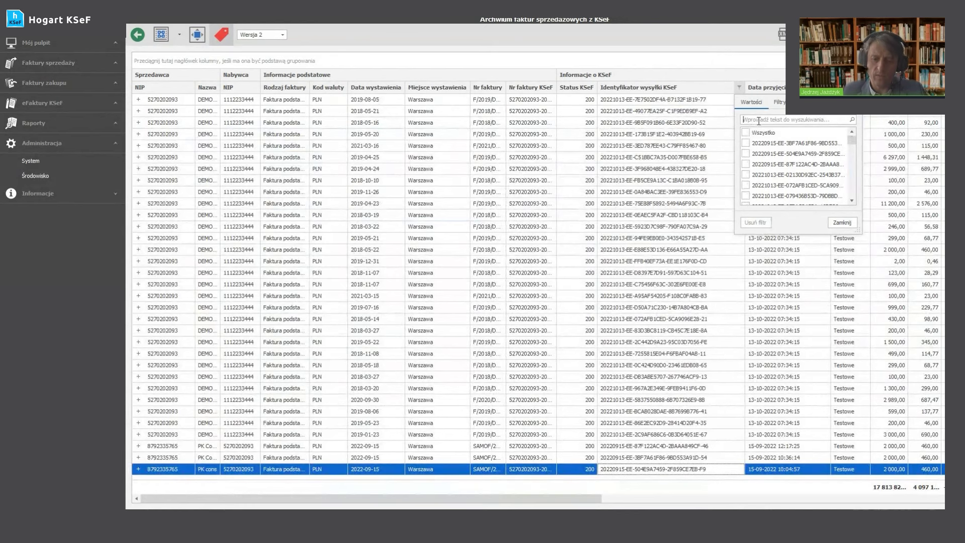
# - Try searching the Identyfikator wysyłki KSeF filter values for "/06/" and close the filter list
pyautogui.write('/06/')
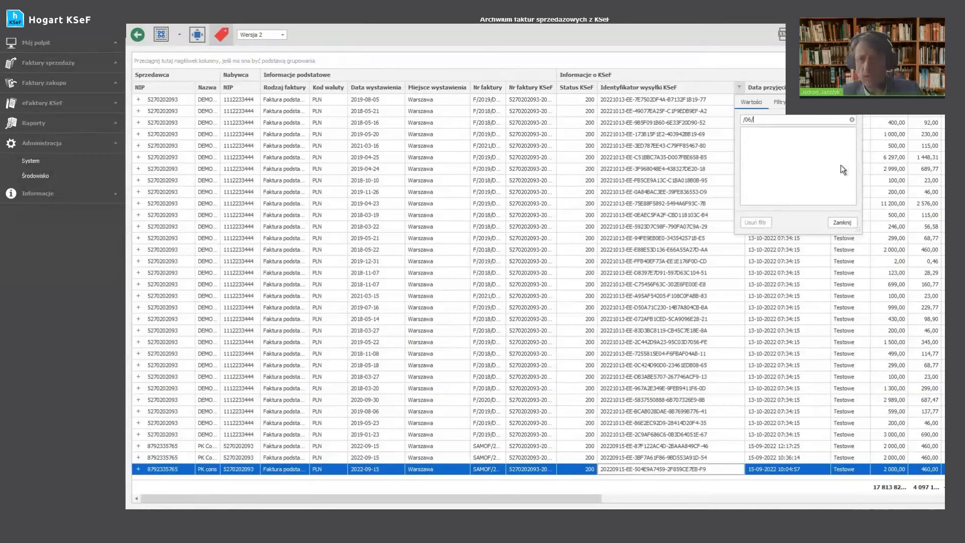
pyautogui.press('BackSpace')
pyautogui.press('BackSpace')
pyautogui.press('BackSpace')
pyautogui.press('BackSpace')
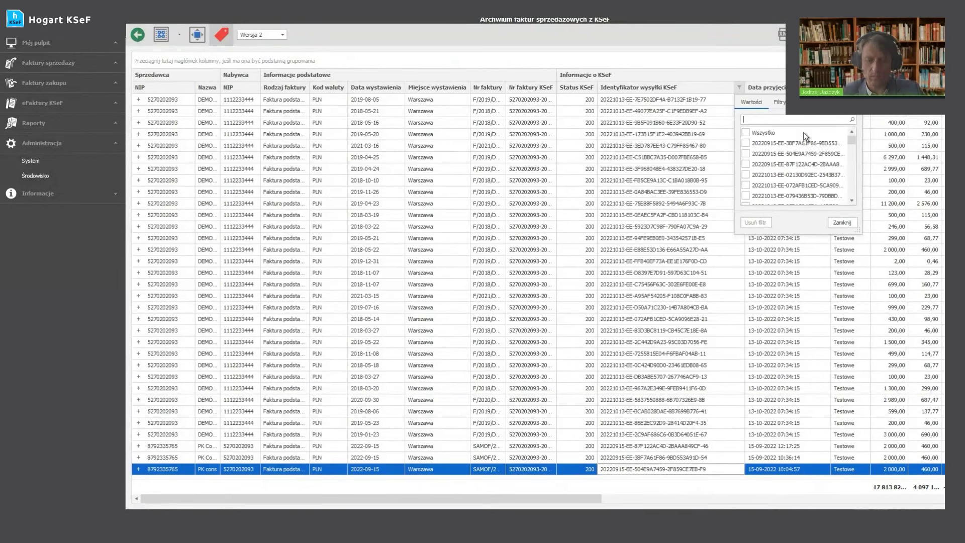
pyautogui.write('/0')
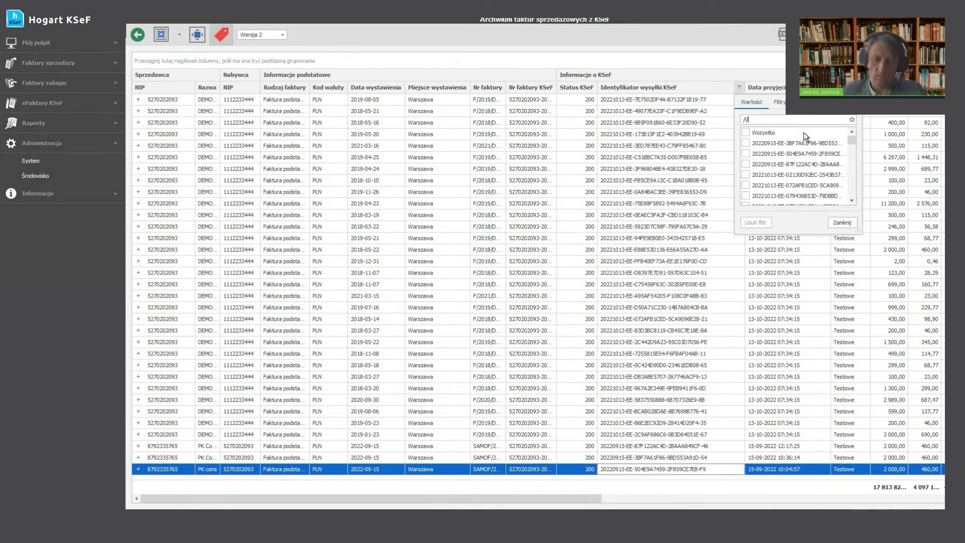
pyautogui.write('6/')
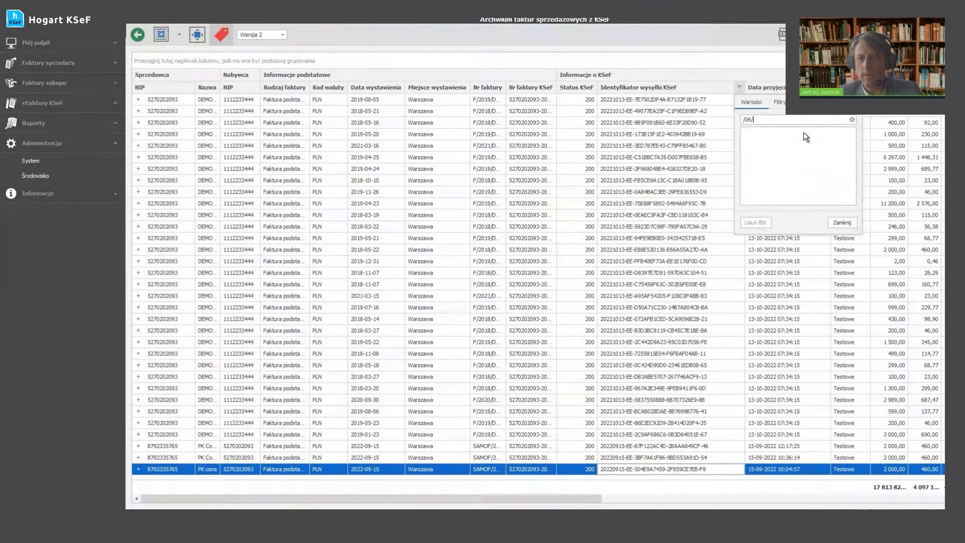
pyautogui.press('Escape')
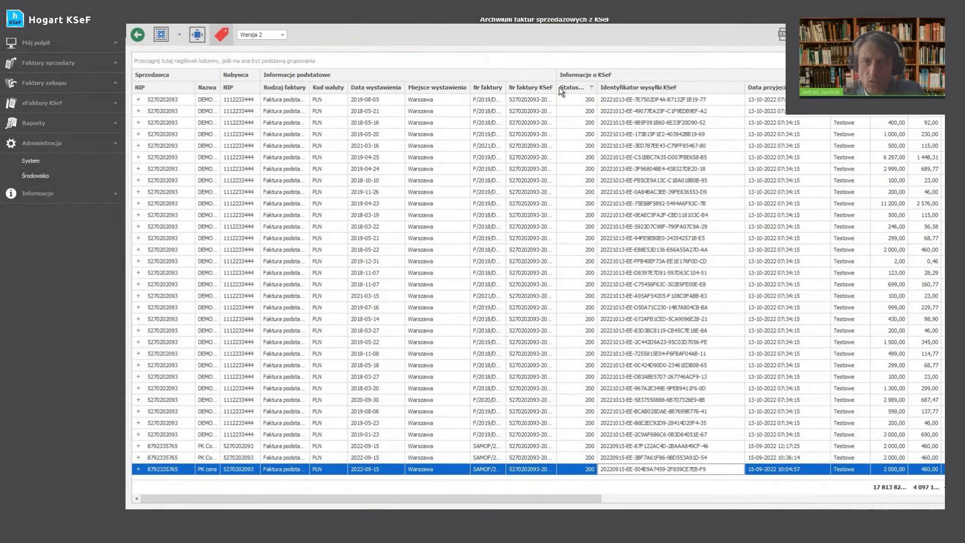
# - Widen the Nr faktury KSeF and Nr faktury columns and search the Nr faktury filter values for "/06/"
pyautogui.moveTo(557, 86); pyautogui.dragTo(626, 84)
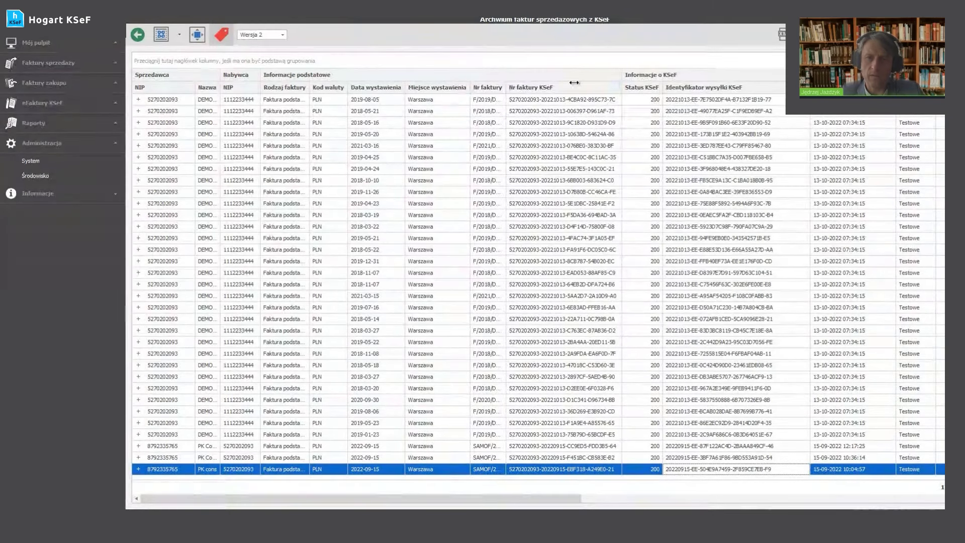
pyautogui.moveTo(605, 82); pyautogui.dragTo(605, 82)
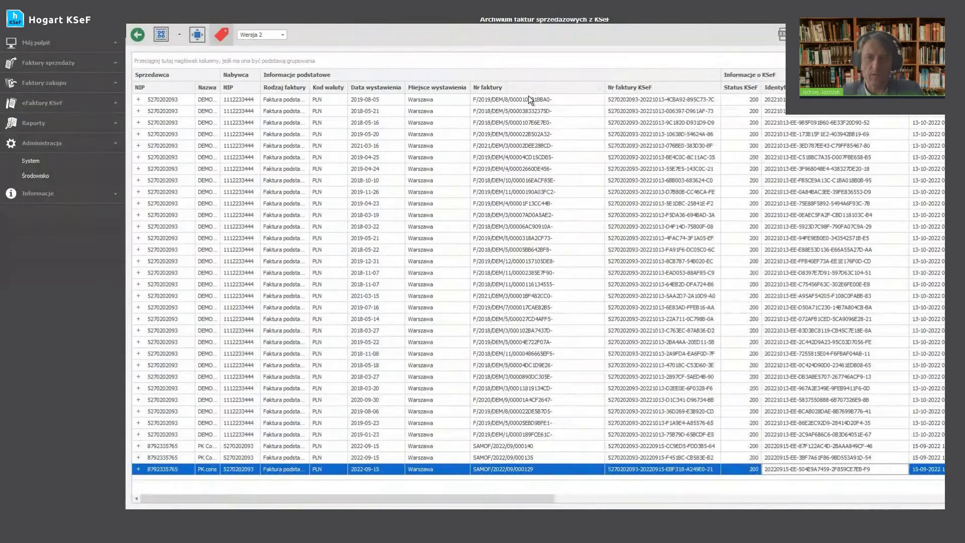
pyautogui.click(599, 88)
pyautogui.write('/06/')
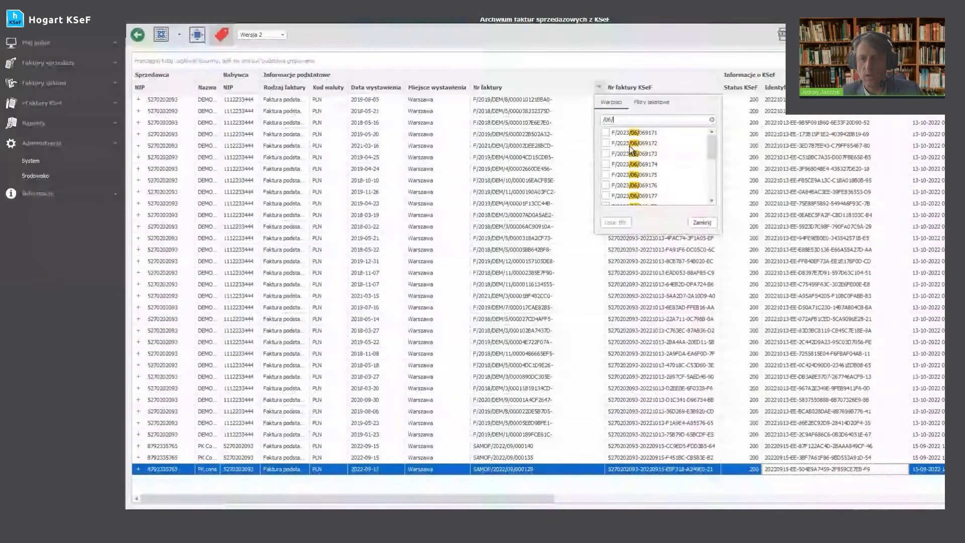
pyautogui.moveTo(718, 231); pyautogui.dragTo(782, 280)
# - Filter the archive to invoice numbers F/2023/06/069171 through F/2023/06/069175
pyautogui.click(606, 133)
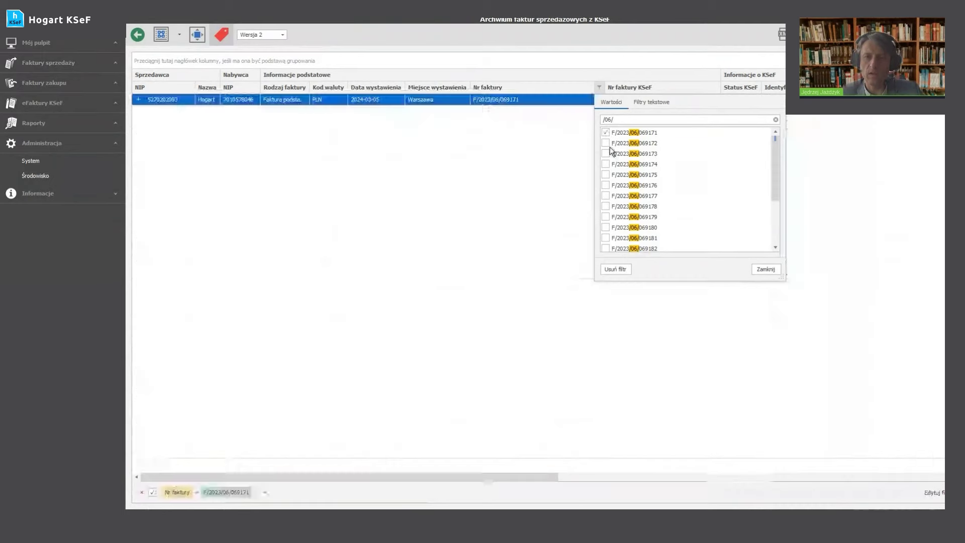
pyautogui.click(606, 143)
pyautogui.click(606, 153)
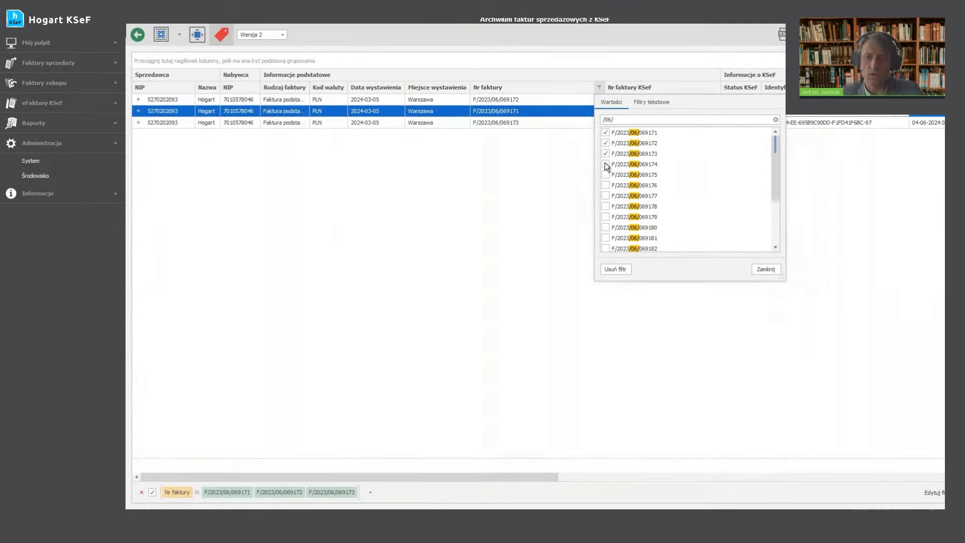
pyautogui.click(605, 163)
pyautogui.click(605, 176)
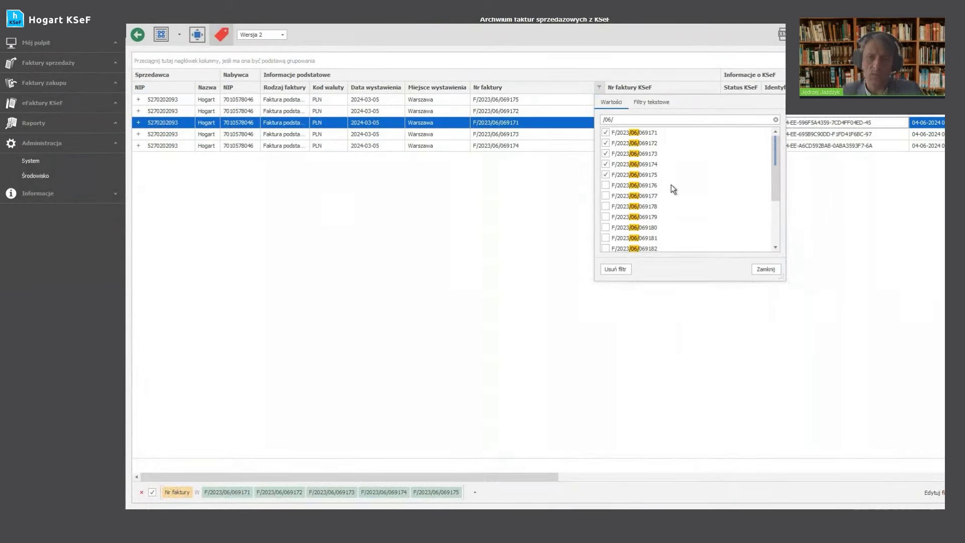
# - Search the filter values for "/006/" and add F/2023/006/069174, 069175, 069176 and 069178 to the Nr faktury filter
pyautogui.doubleClick(607, 121)
pyautogui.click(607, 121)
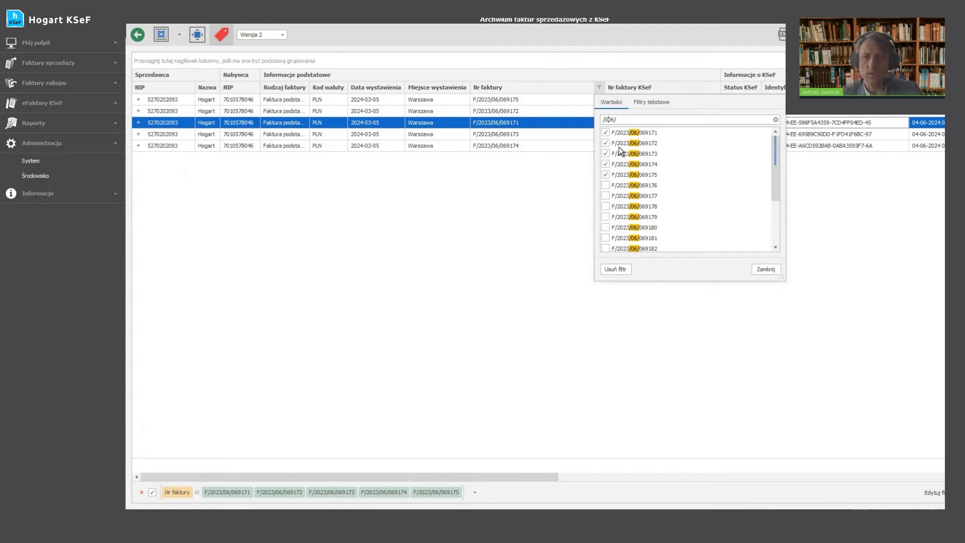
pyautogui.write('0')
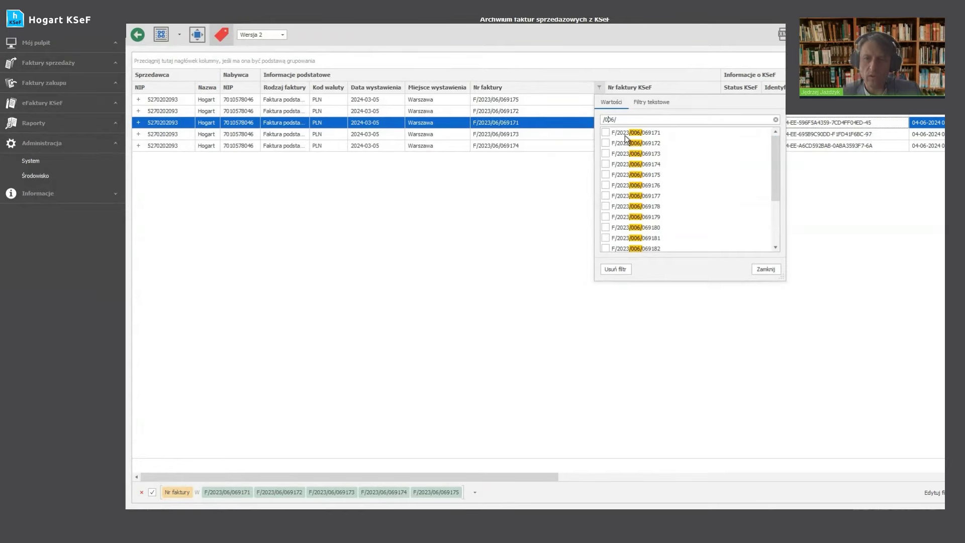
pyautogui.click(607, 164)
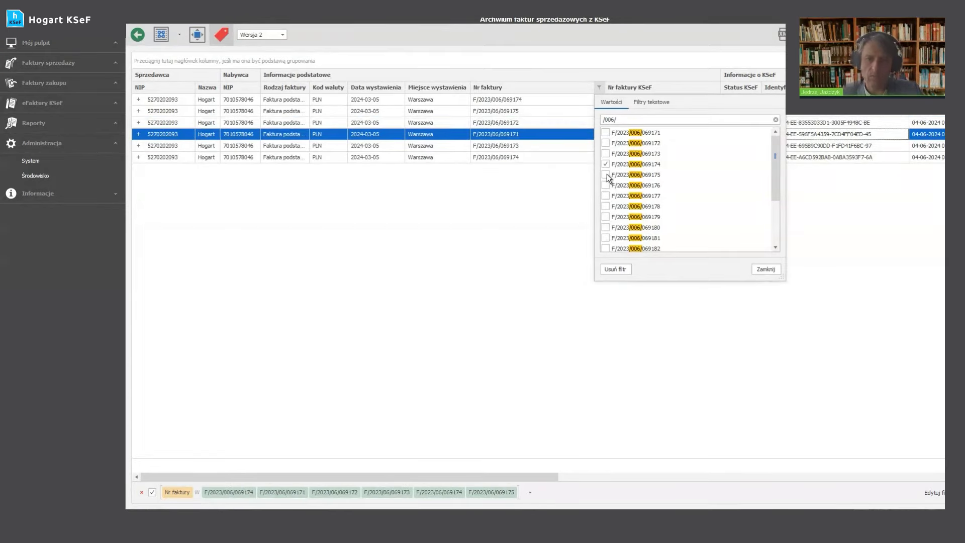
pyautogui.click(607, 175)
pyautogui.click(607, 185)
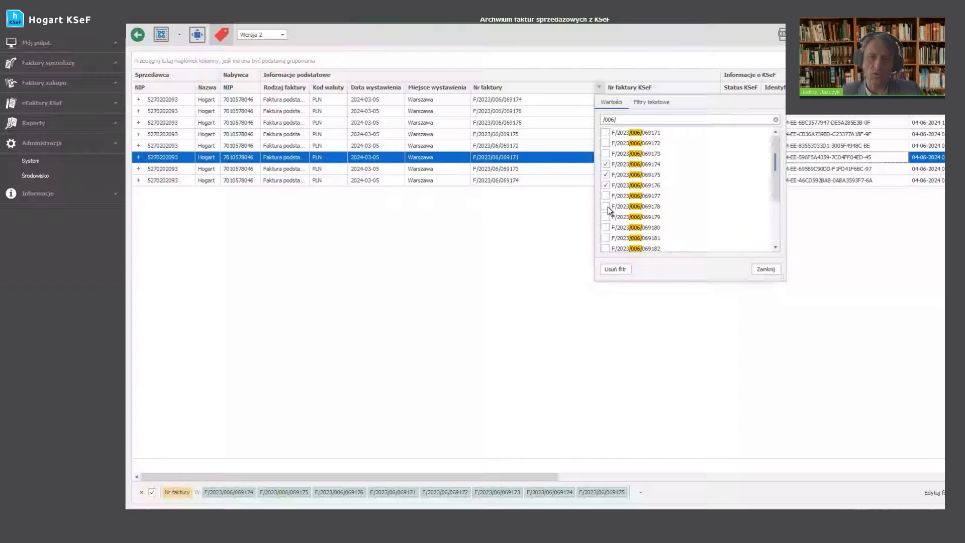
pyautogui.click(606, 206)
pyautogui.click(672, 64)
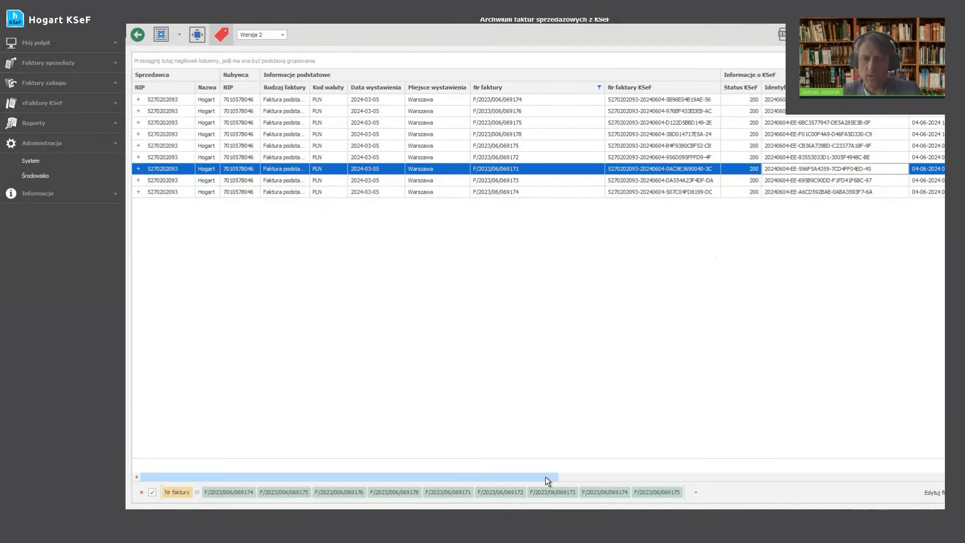
# - Examine the KSeF acceptance dates of the filtered invoices and leave the sales invoice archive
pyautogui.moveTo(546, 479); pyautogui.dragTo(654, 472)
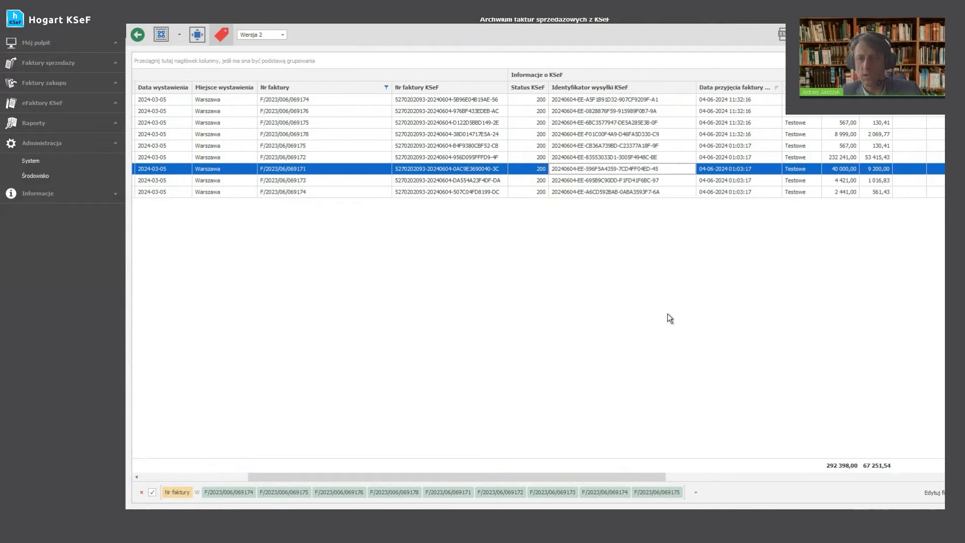
pyautogui.click(745, 122)
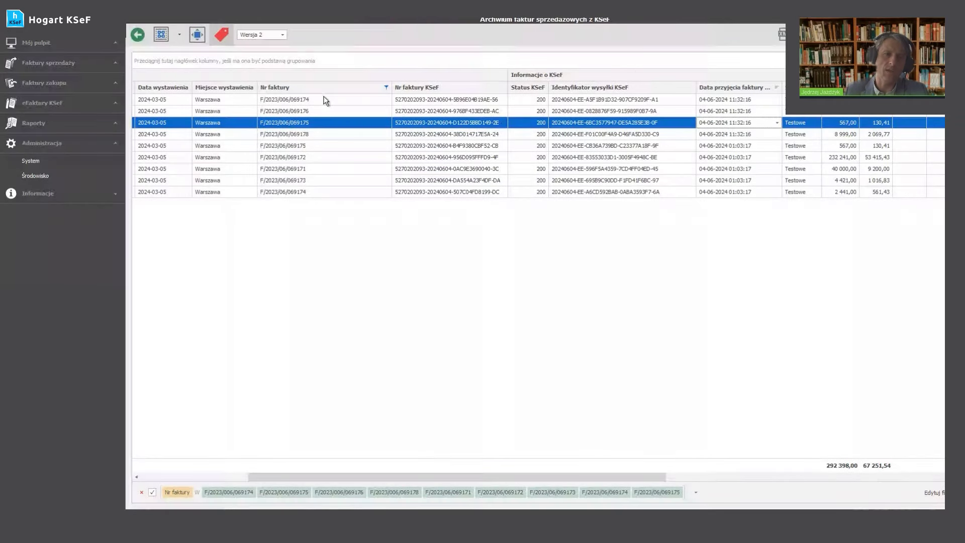
pyautogui.click(138, 35)
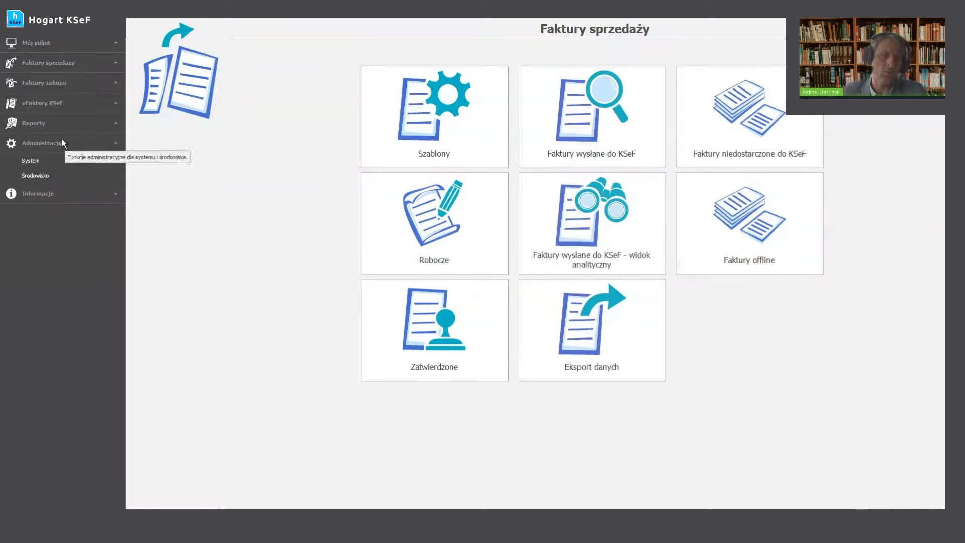
# - Go through the eFaktury KSeF section to Faktury zakupu and open the archive of purchase invoices imported from KSeF
pyautogui.click(118, 101)
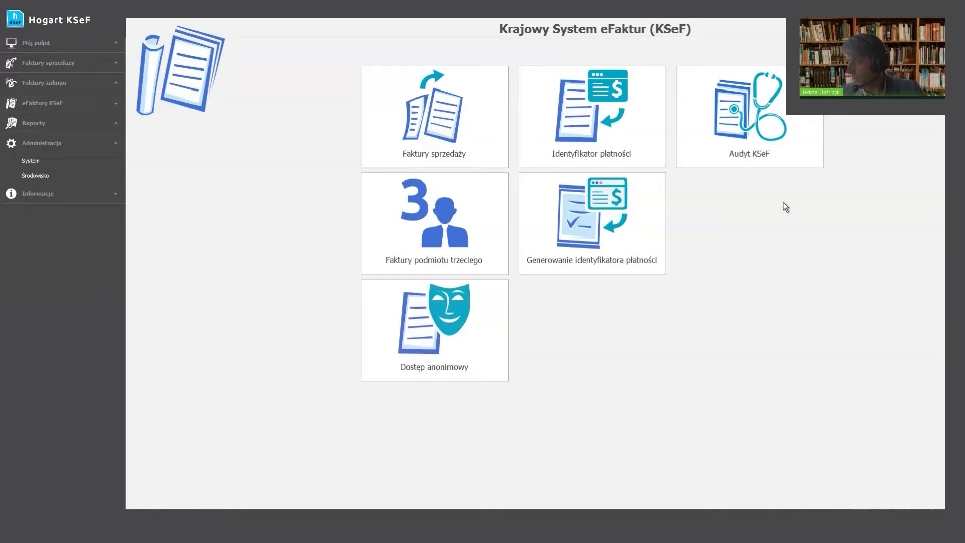
pyautogui.click(87, 82)
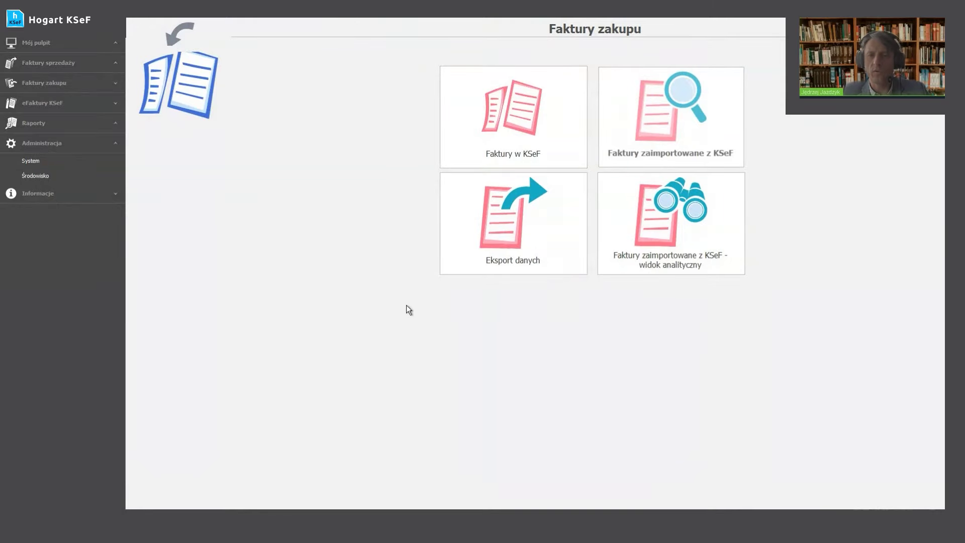
pyautogui.click(638, 73)
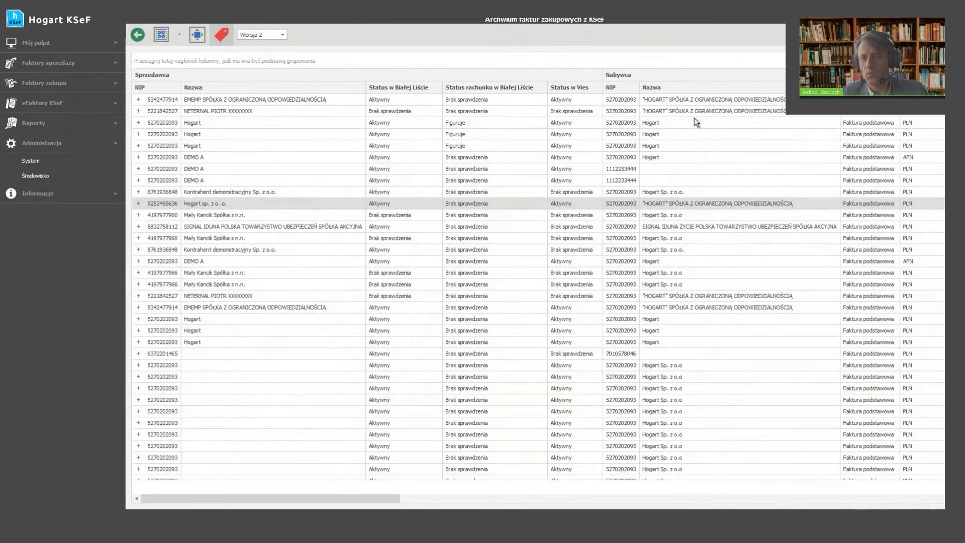
# - View the buyer's Nazwa filter values, and try grouping the purchase invoices by the seller's Nazwa column before removing the grouping
pyautogui.click(835, 87)
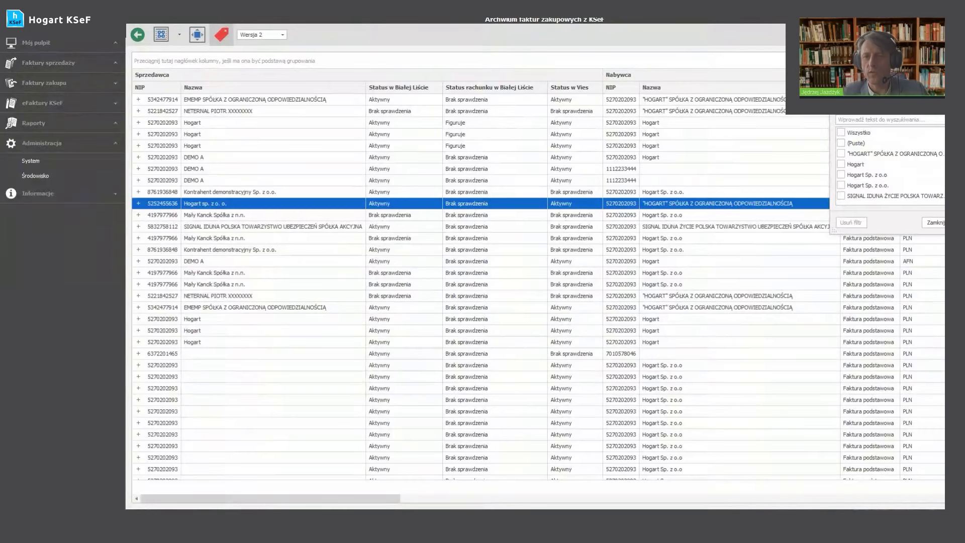
pyautogui.click(770, 168)
pyautogui.click(770, 168)
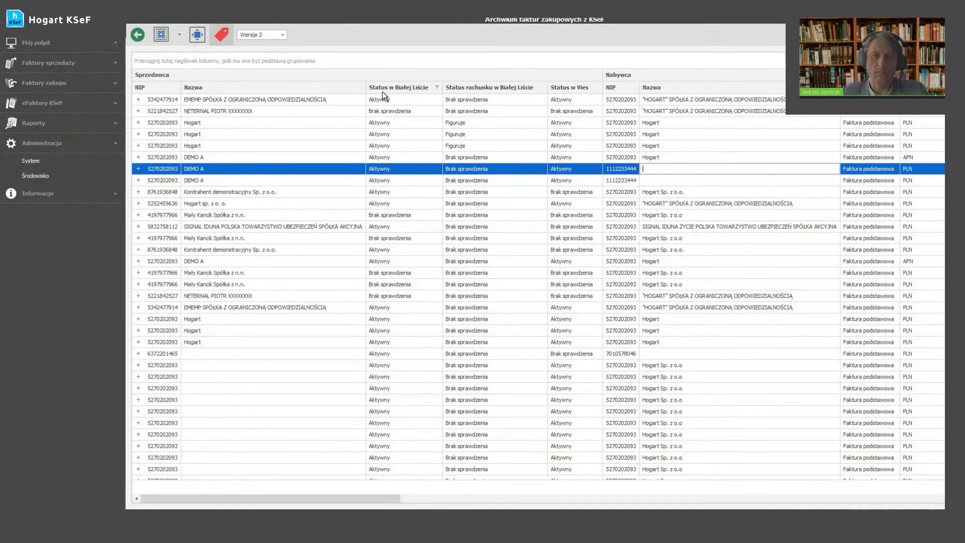
pyautogui.moveTo(307, 86); pyautogui.dragTo(286, 59)
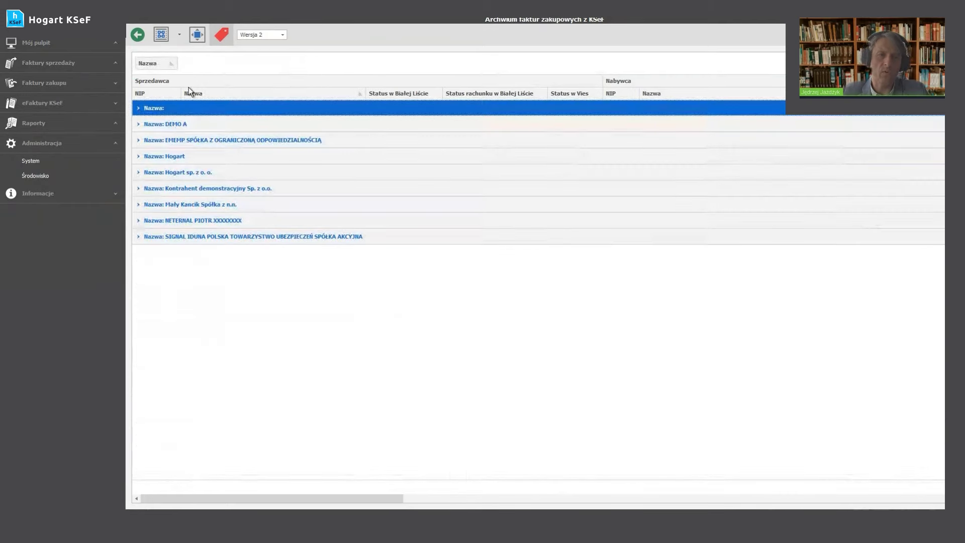
pyautogui.moveTo(155, 64); pyautogui.dragTo(362, 93)
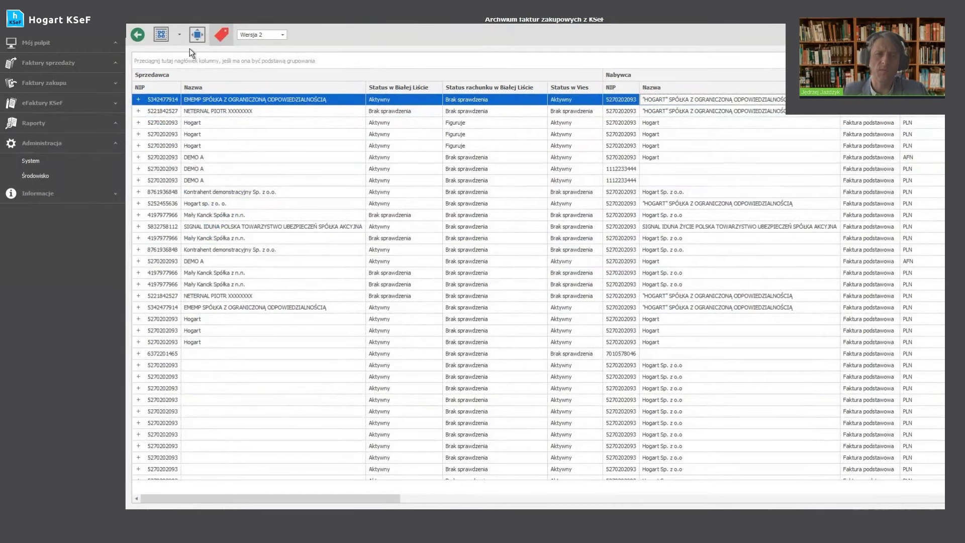
# - Leave the purchase archive and open the purchase invoices held in KSeF for the Testowe environment
pyautogui.click(137, 35)
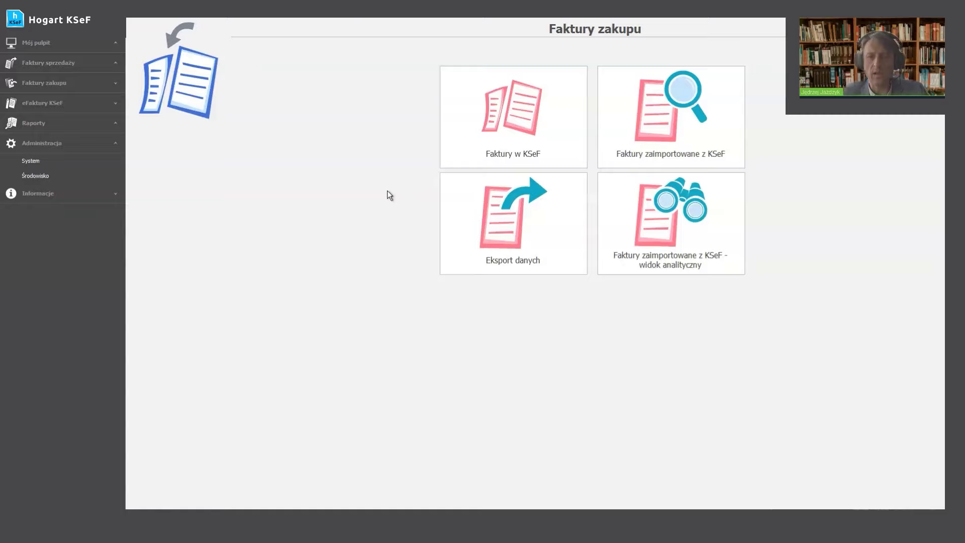
pyautogui.click(502, 116)
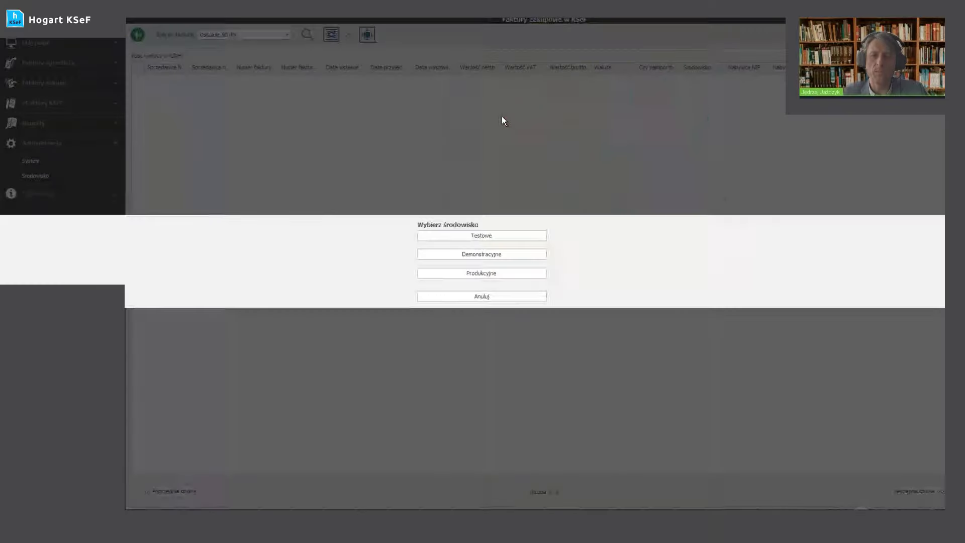
pyautogui.click(490, 235)
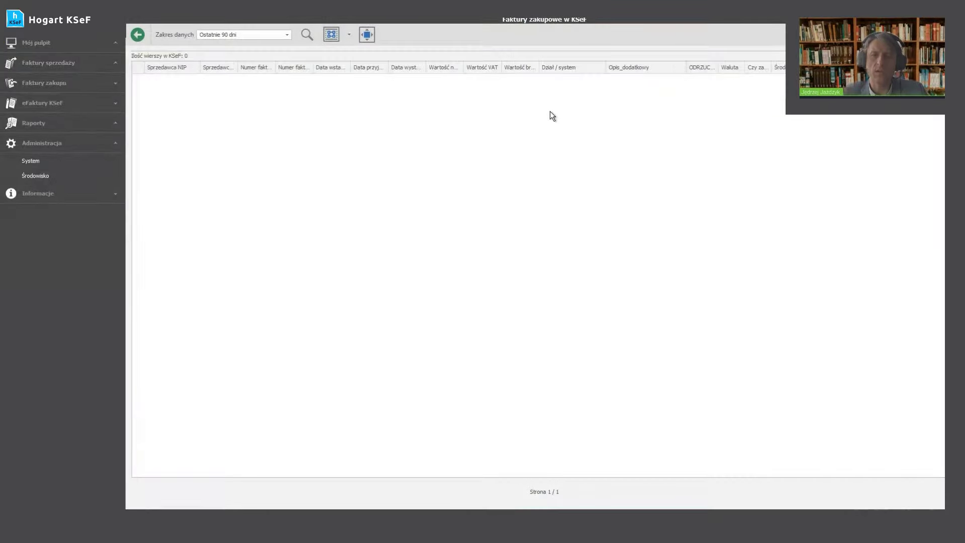
# - Set the data range to Ostatnie 365 dni and widen the Wartość brutto column
pyautogui.click(287, 34)
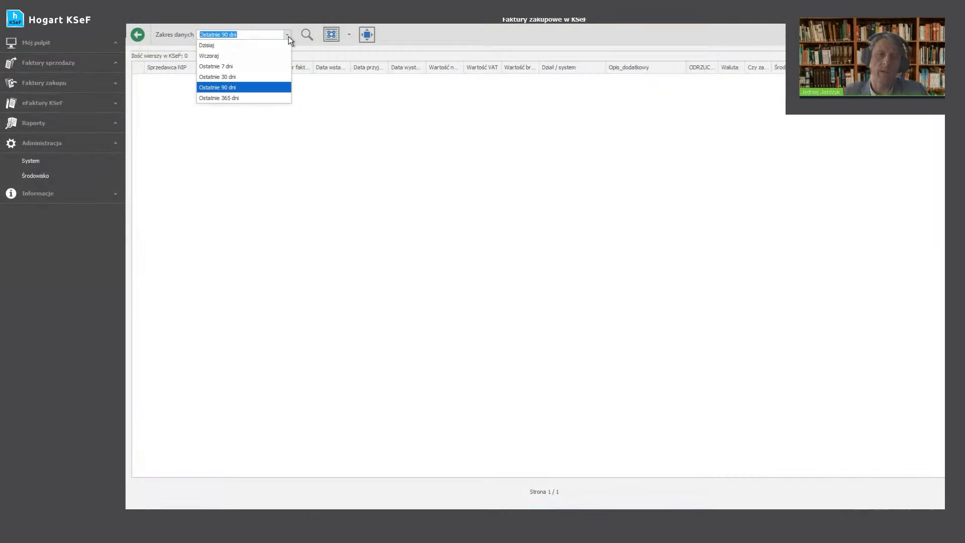
pyautogui.click(268, 97)
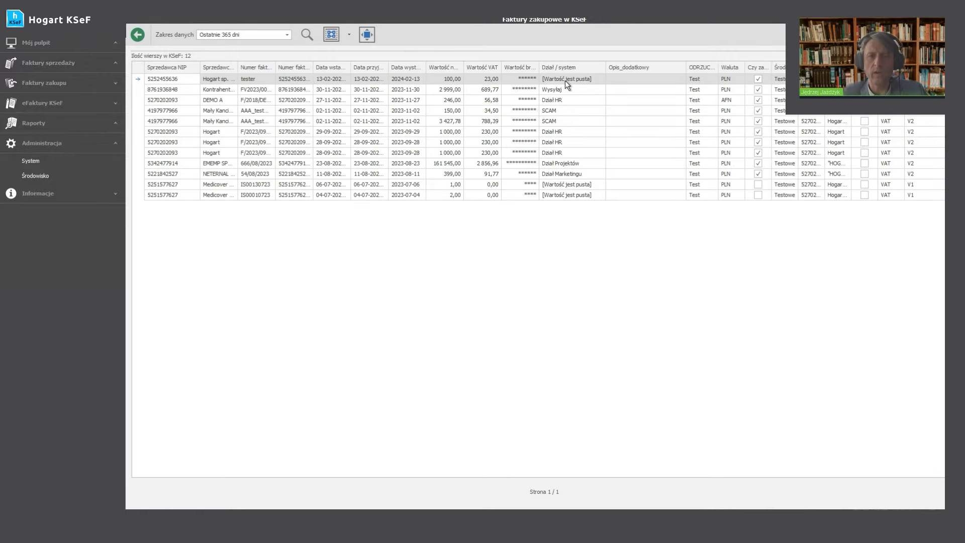
pyautogui.moveTo(539, 67); pyautogui.dragTo(571, 67)
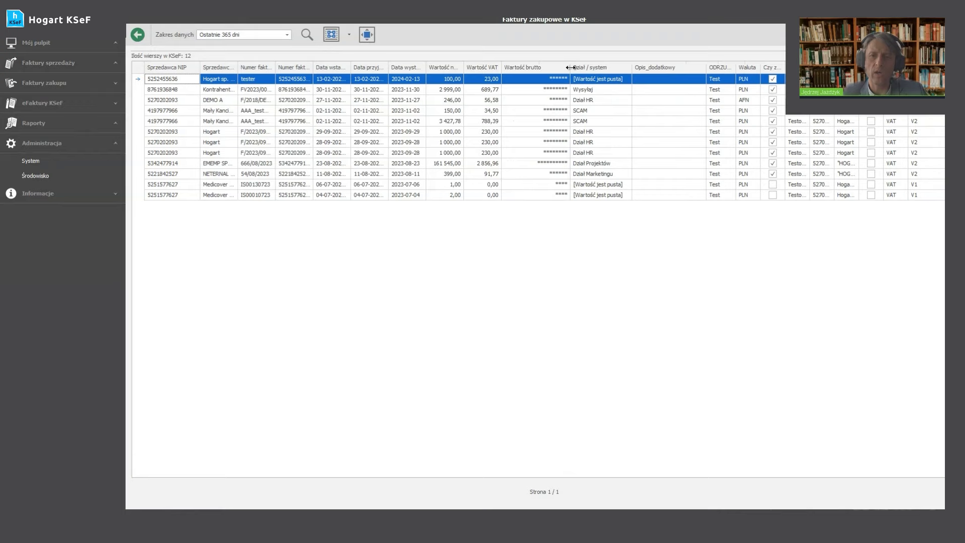
# - Examine the masked Wartość brutto values across several purchase invoices in the list
pyautogui.click(550, 143)
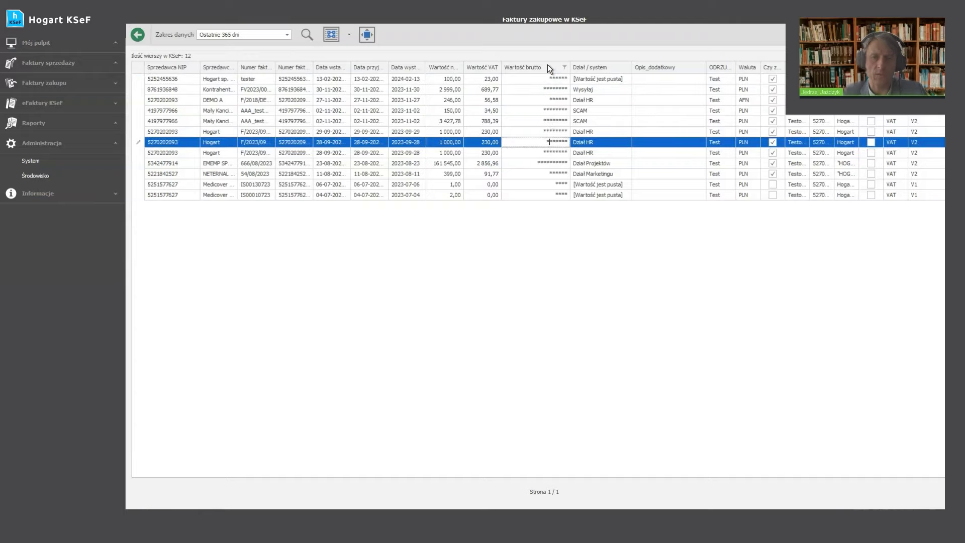
pyautogui.click(555, 97)
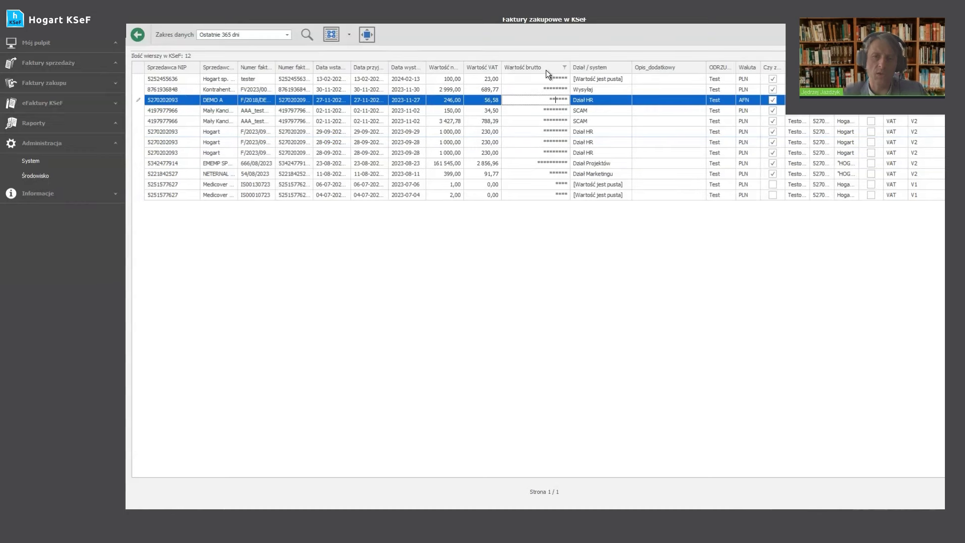
pyautogui.click(555, 163)
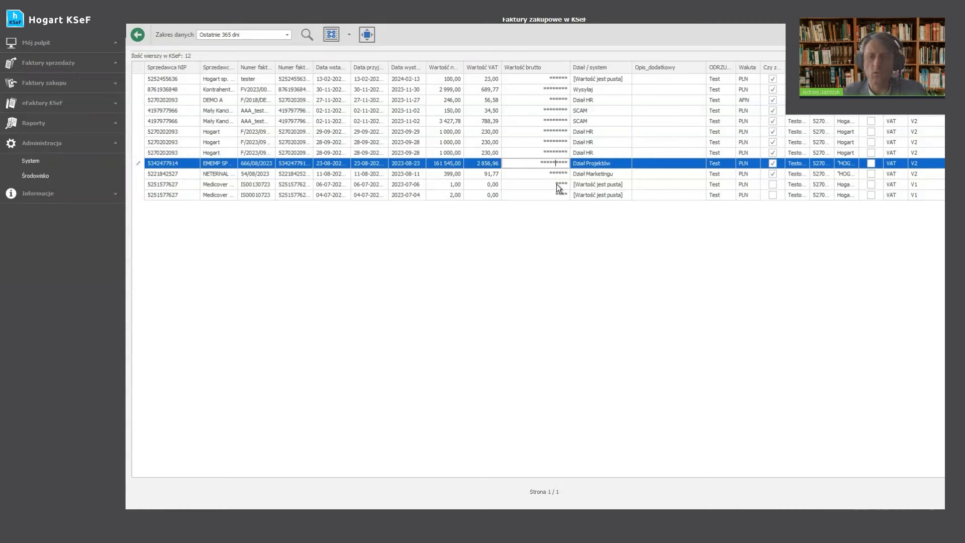
pyautogui.click(557, 184)
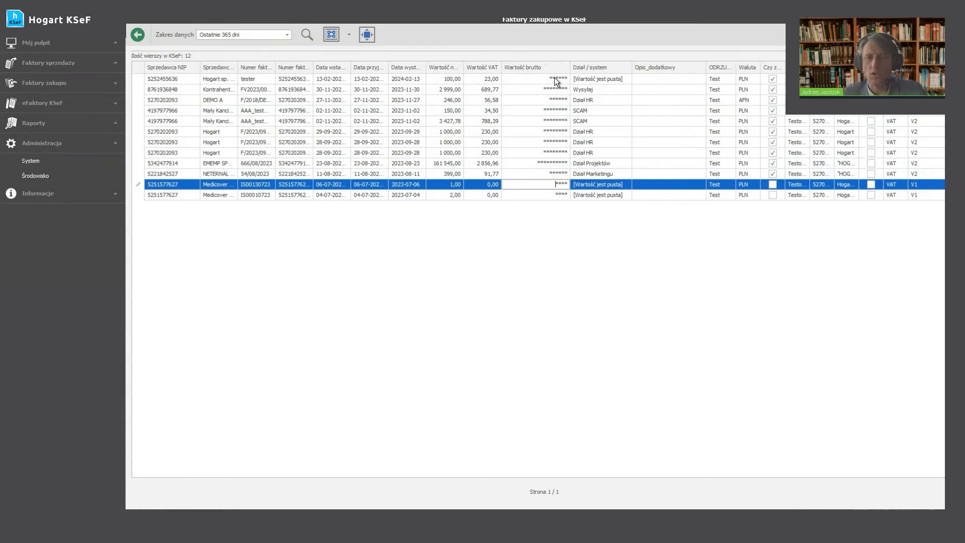
pyautogui.click(556, 132)
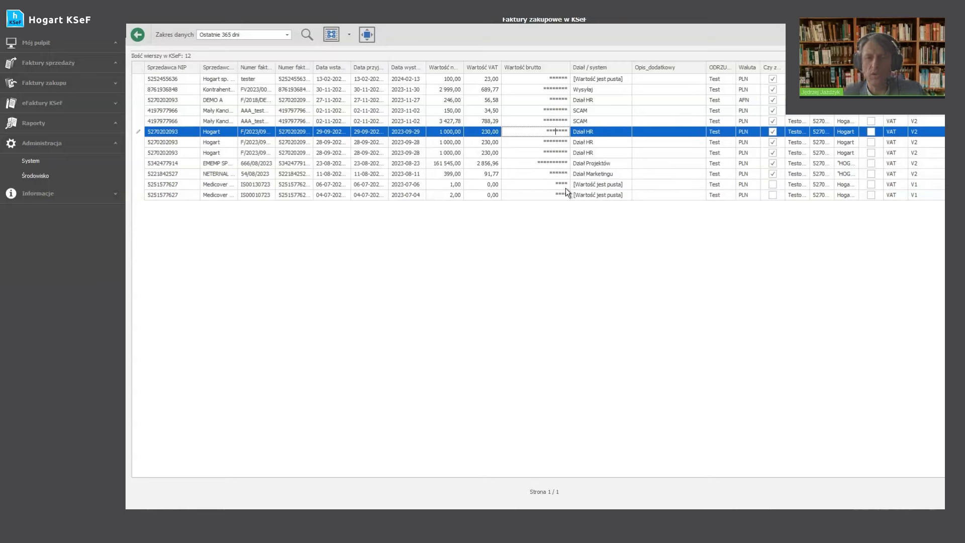
# - Inspect the Dział / system assignments of the Wysyłaj invoice and the two SCAM invoices
pyautogui.click(599, 89)
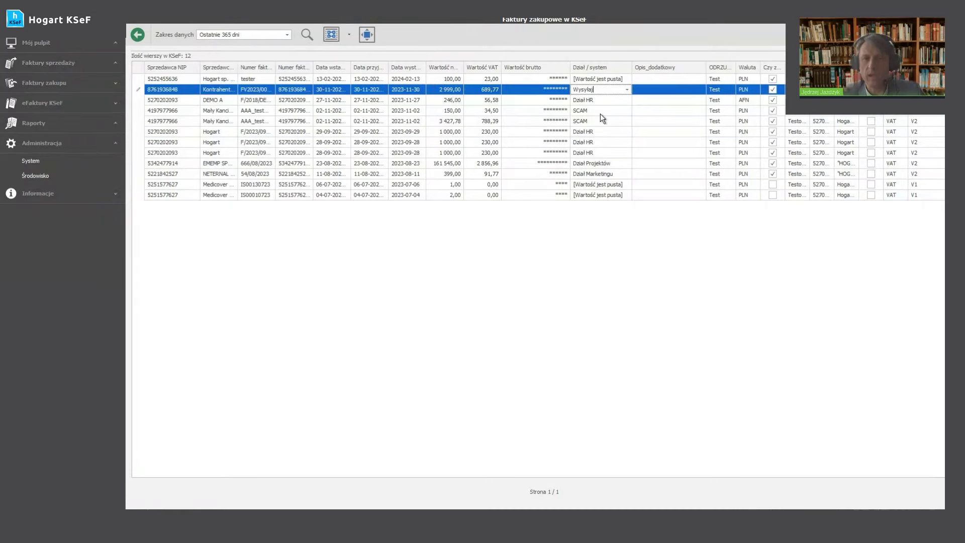
pyautogui.click(599, 110)
pyautogui.moveTo(614, 112); pyautogui.dragTo(568, 114)
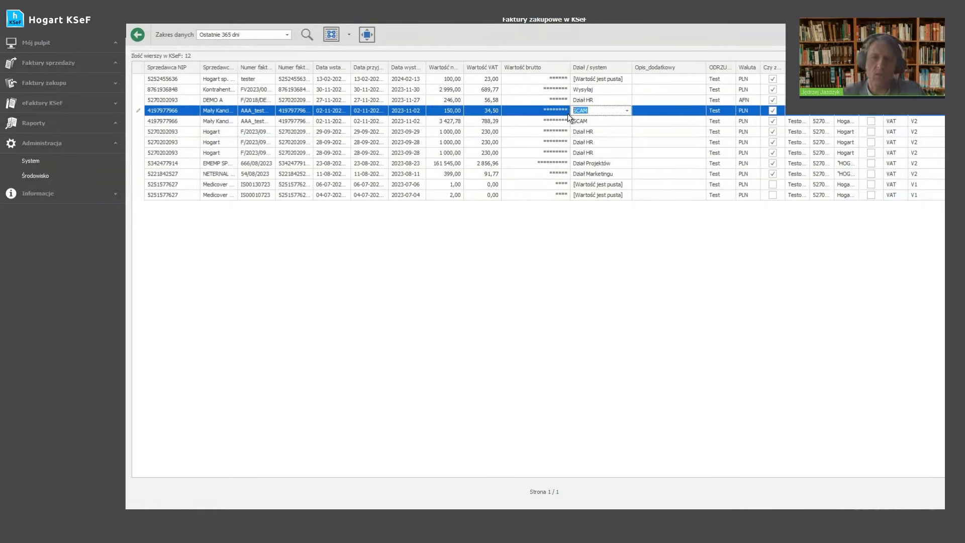
pyautogui.click(606, 123)
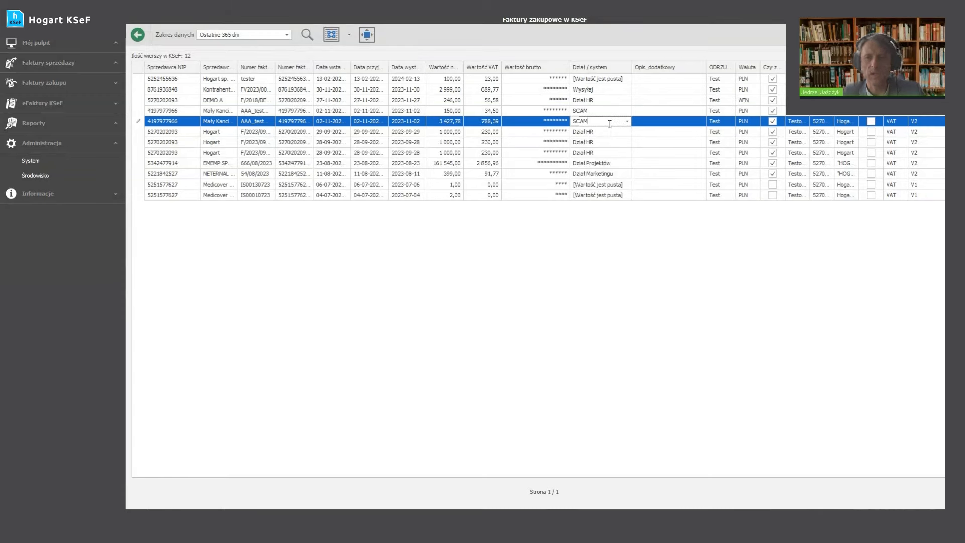